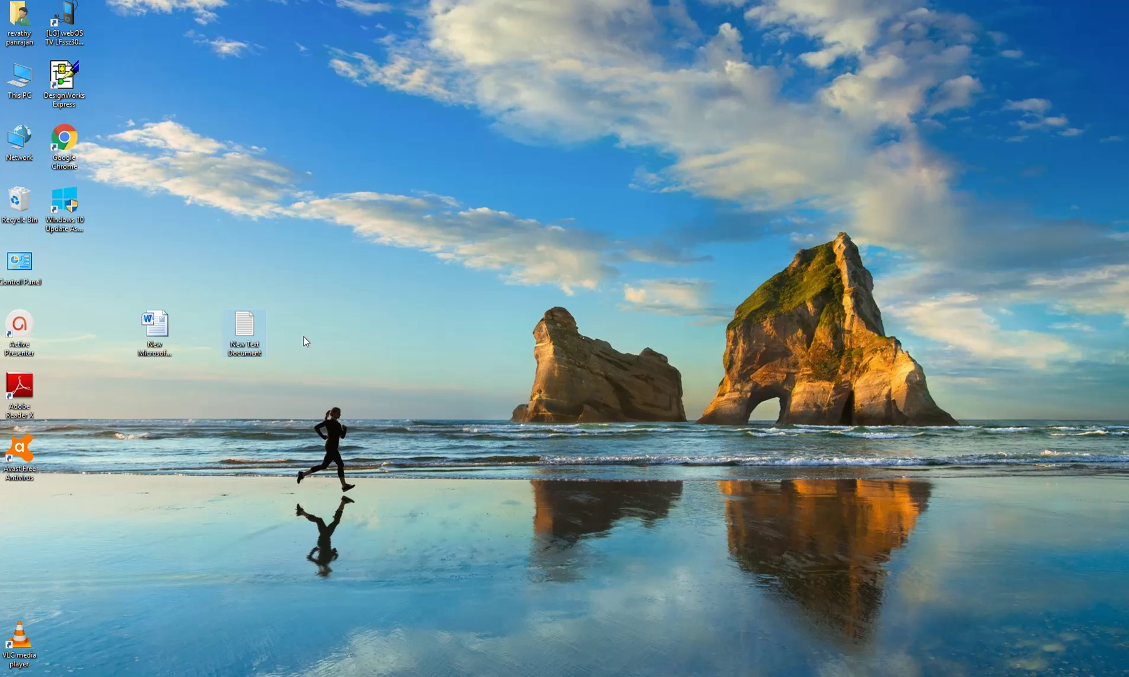
Delete the selected New Text Document, then undo the deletion to restore it to the desktop.
key(Delete)
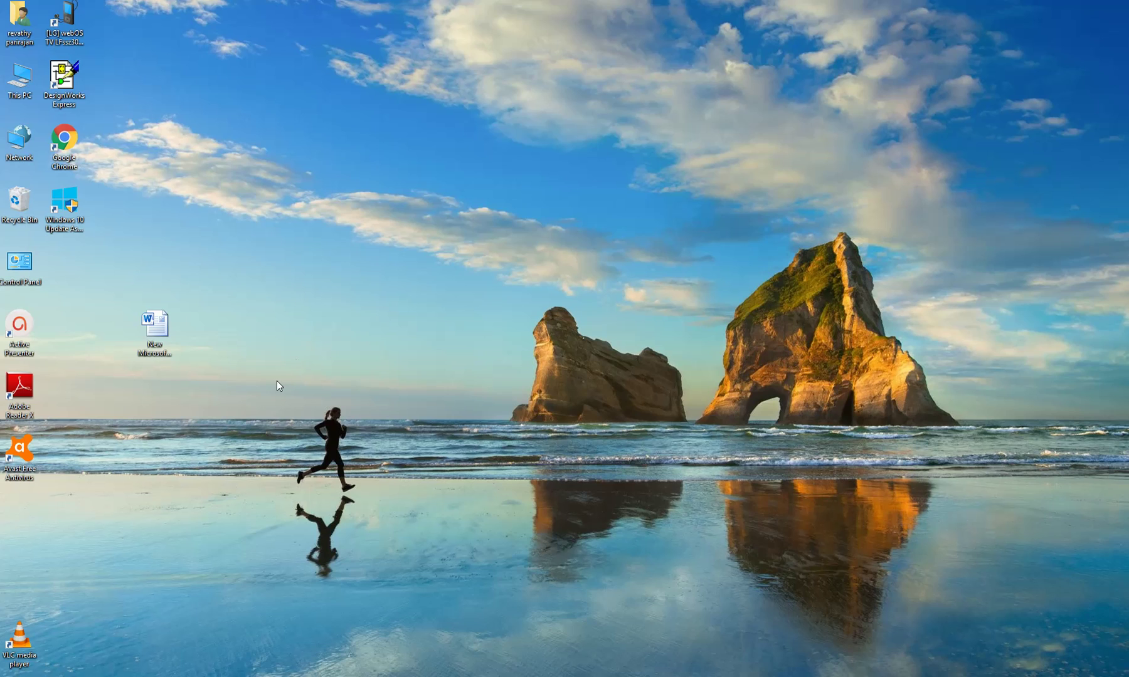
key(ctrl+z)
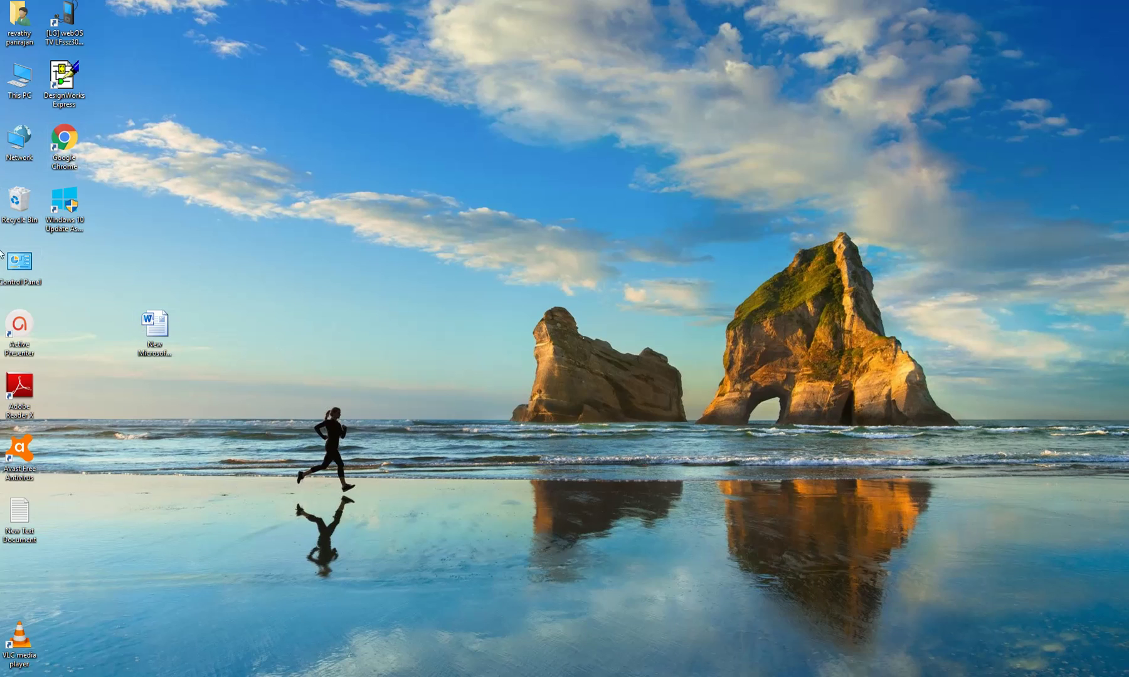
In Recycle Bin Properties, enable 'Display delete confirmation dialog', apply and confirm with OK.
right_click(16, 203)
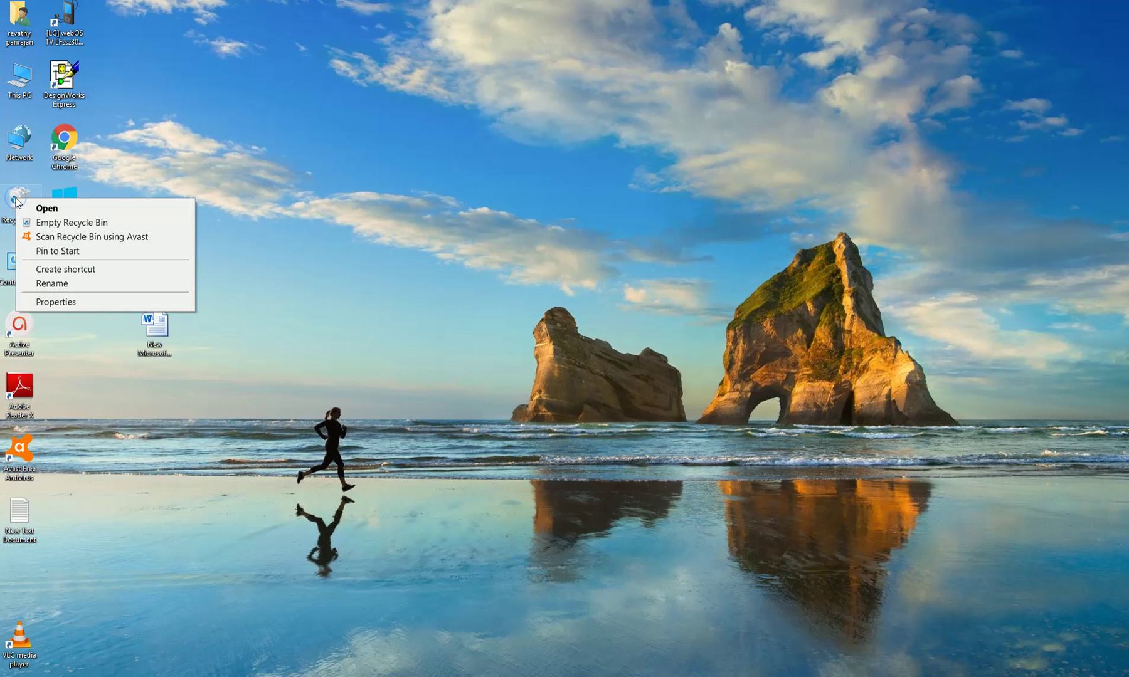
click(65, 302)
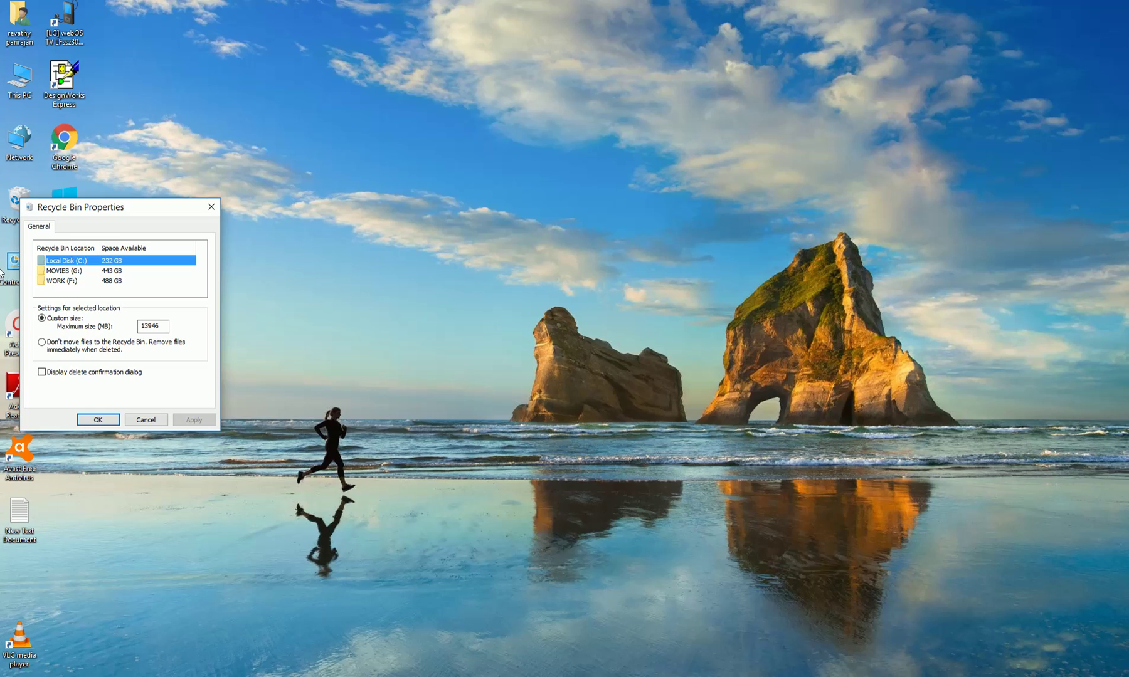
click(44, 372)
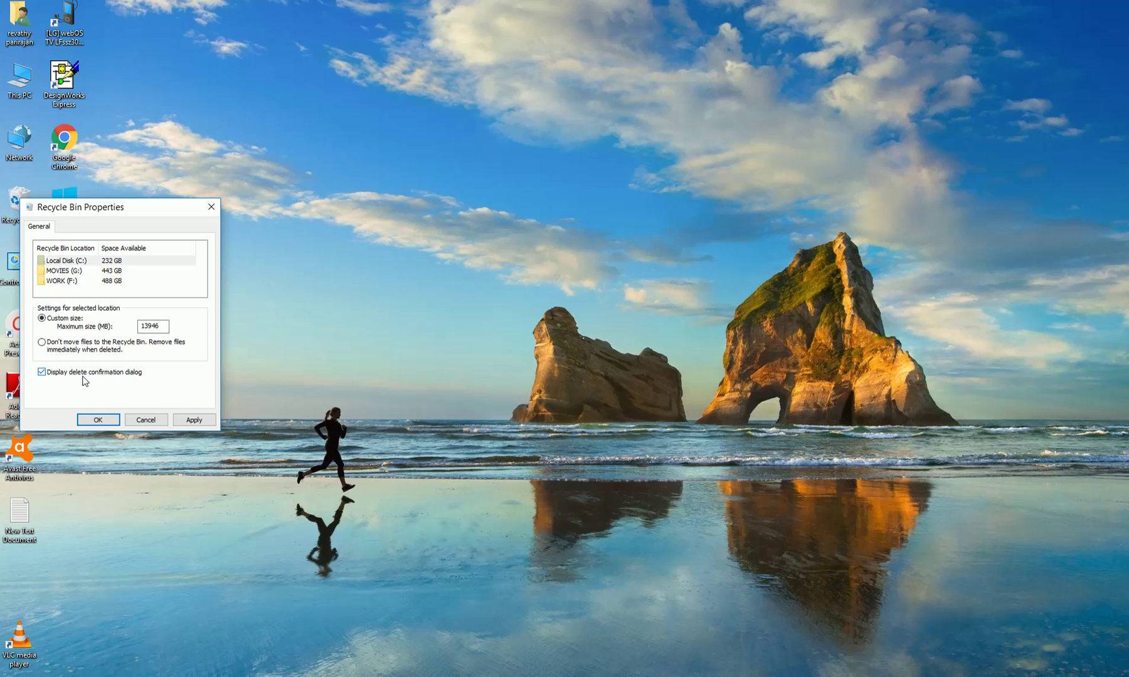
click(194, 419)
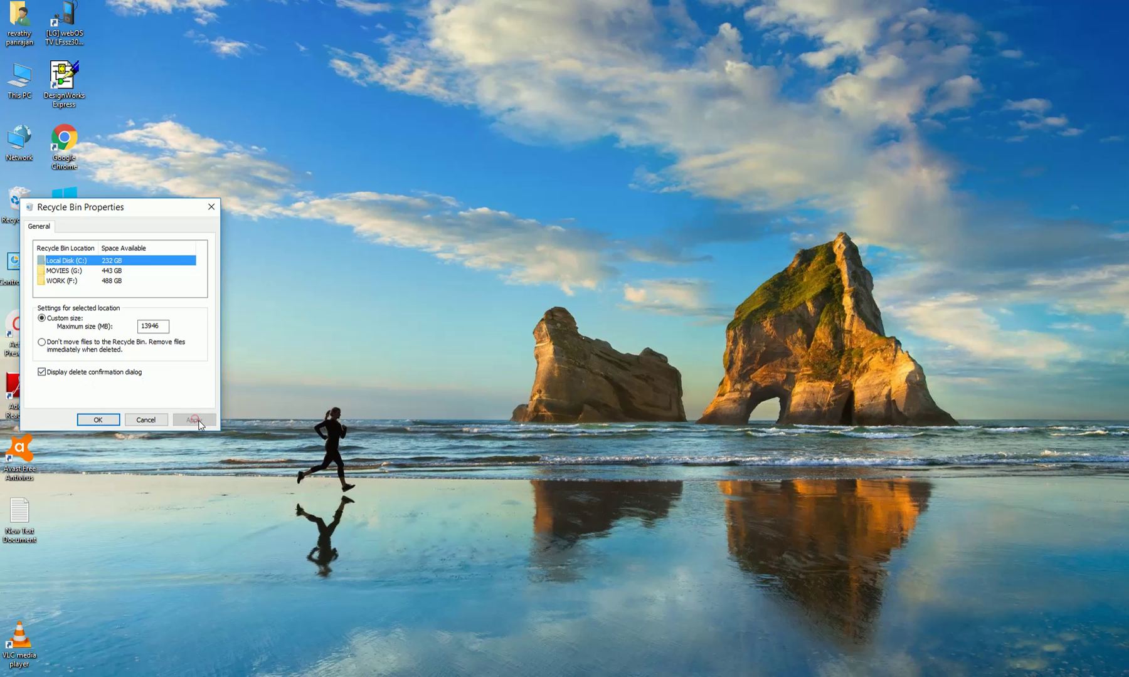
click(94, 420)
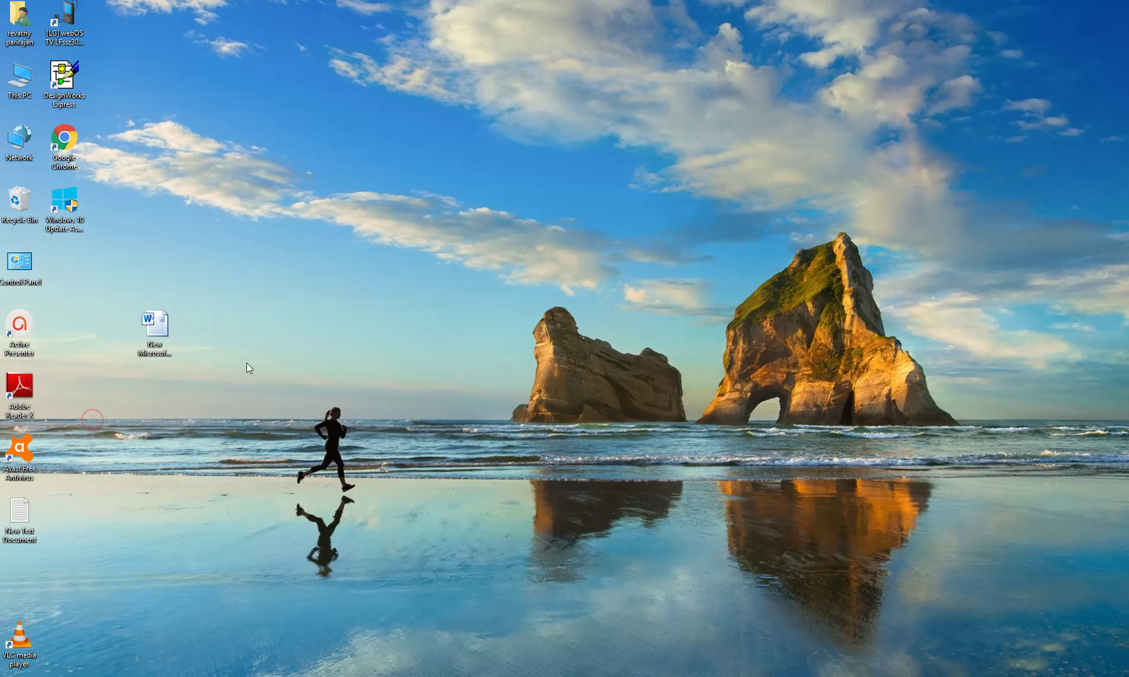
Refresh the desktop, then delete the New Microsoft Word Document to trigger the Delete File prompt.
right_click(241, 301)
click(269, 338)
click(156, 331)
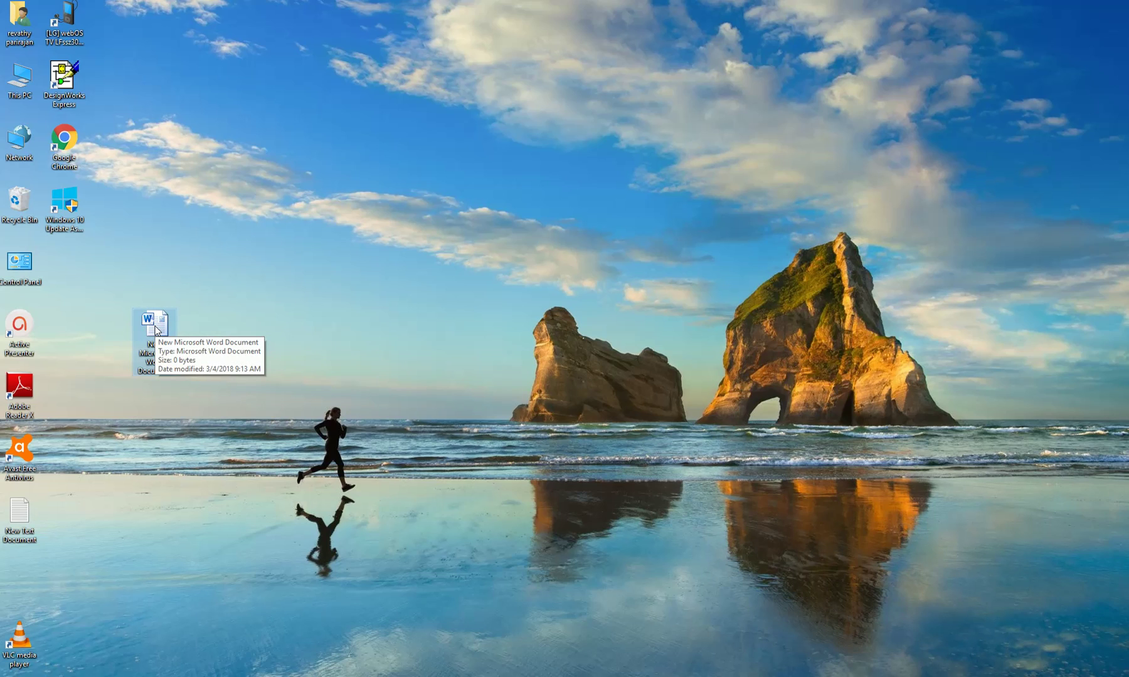
key(Delete)
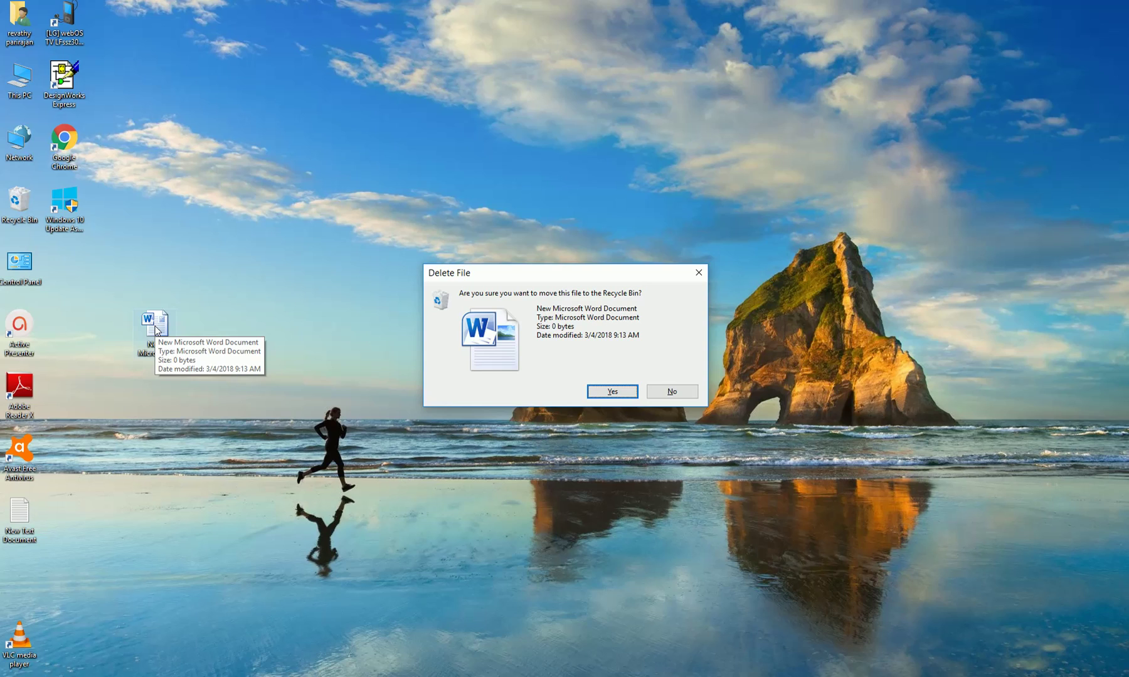